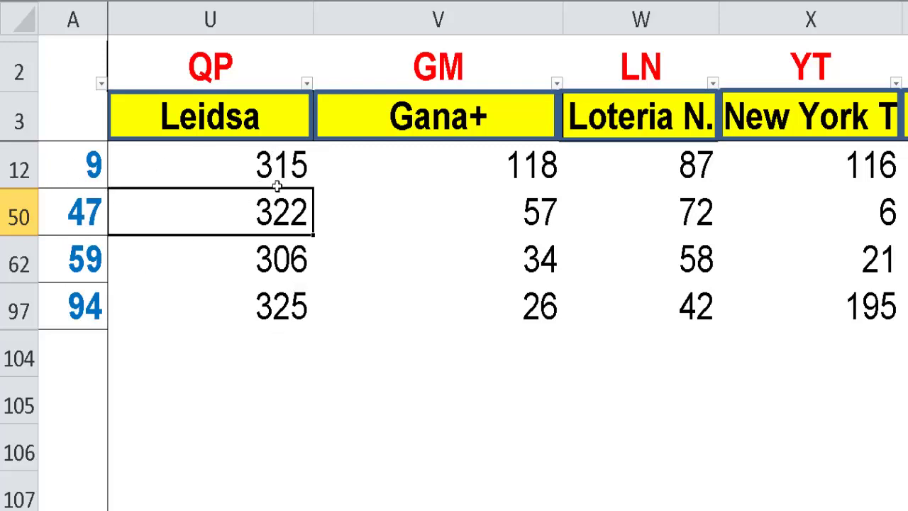
Filter the table to the Gana+ lottery and compare the Gana+ entries for numbers 43 and 51.
left_click(432, 121)
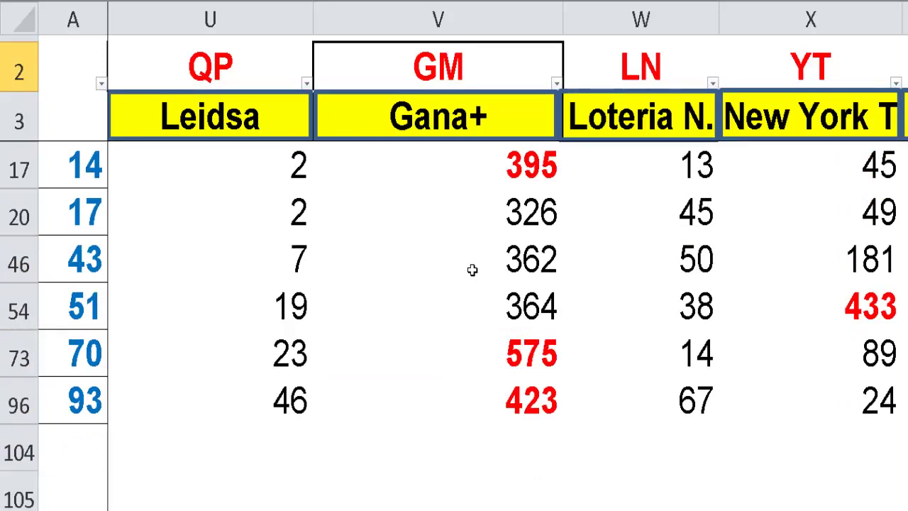
left_click(532, 262)
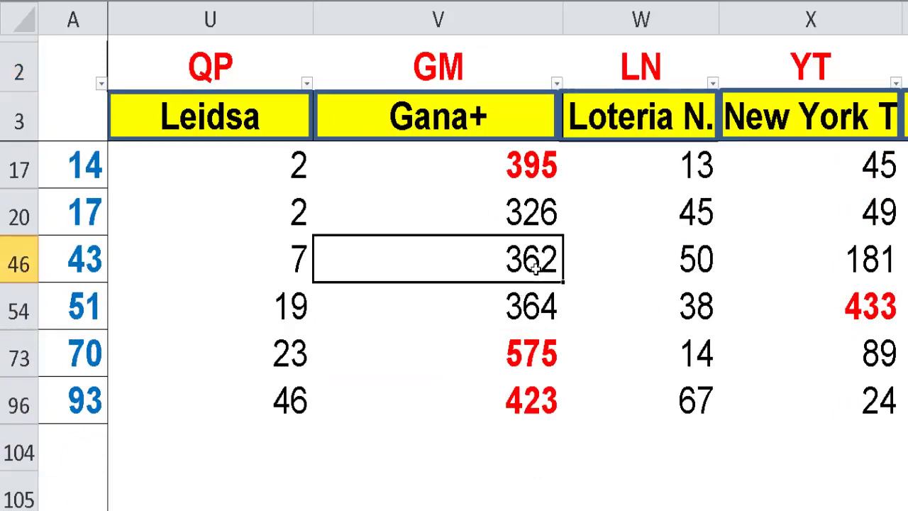
left_click(529, 312)
left_click(528, 266)
left_click(528, 305)
left_click(528, 273)
left_click(528, 311)
left_click(531, 264)
left_click(532, 314)
left_click(531, 262)
left_click(533, 313)
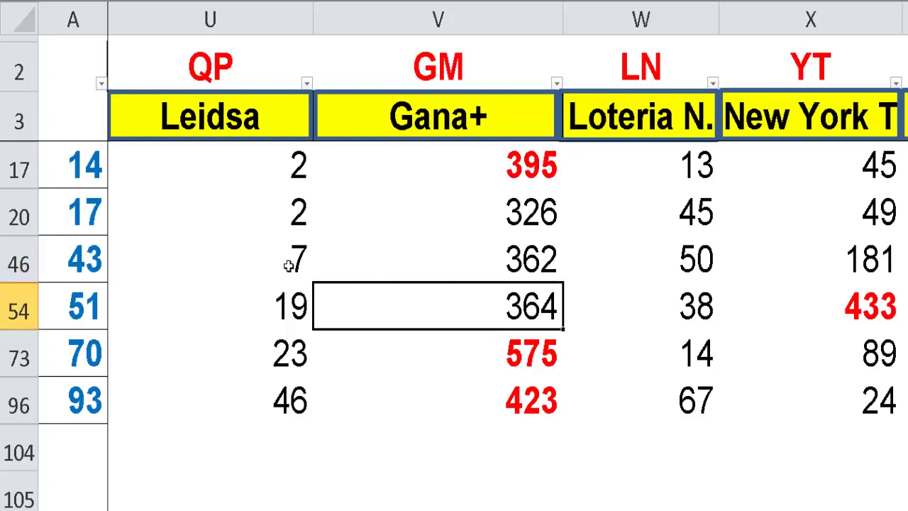
Examine the red-highlighted Gana+ entries for numbers 14, 70 and 93.
left_click(528, 177)
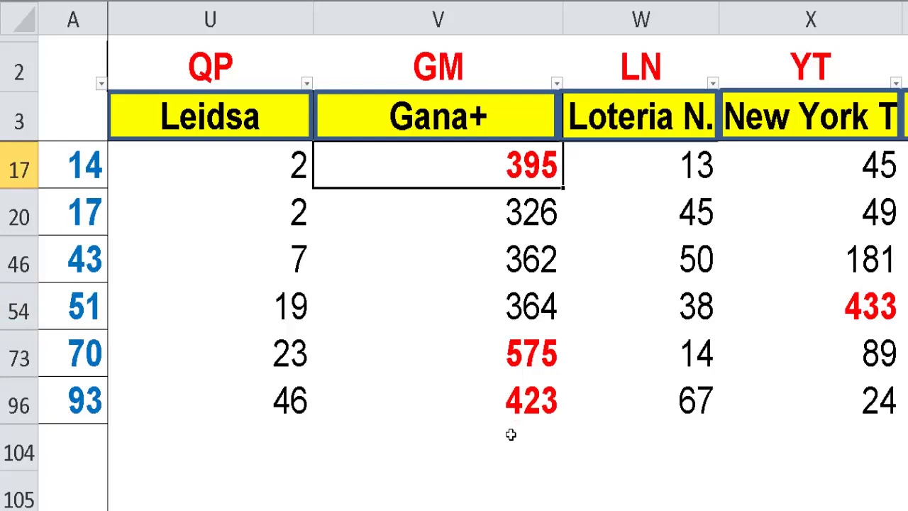
left_click(528, 363)
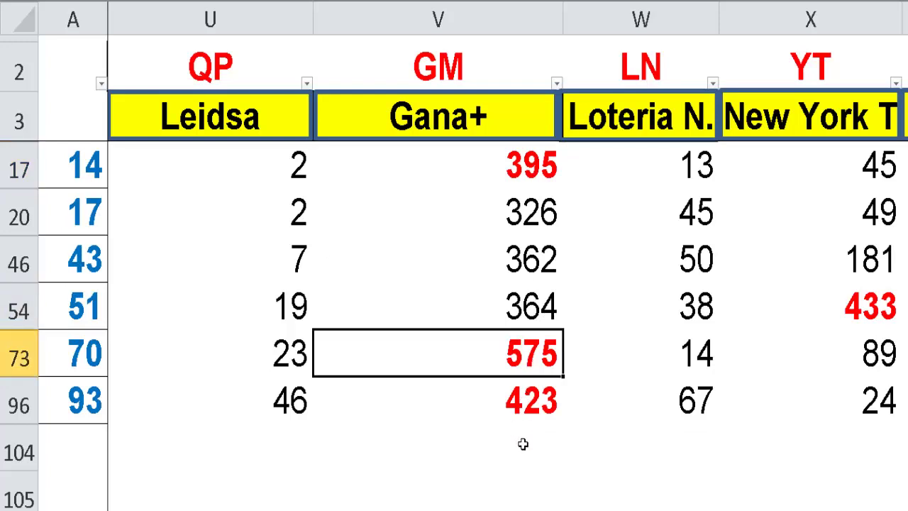
left_click(539, 417)
left_click(543, 365)
left_click(541, 398)
left_click(535, 367)
left_click(533, 404)
left_click(531, 365)
left_click(531, 183)
left_click(535, 354)
left_click(542, 410)
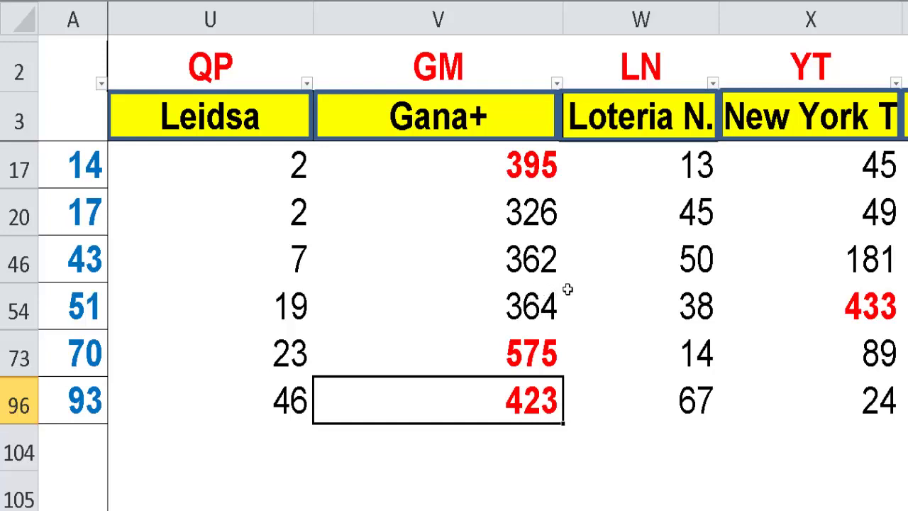
Recheck the Gana+ entry for number 43 against the one for number 51.
left_click(548, 268)
left_click(550, 299)
left_click(544, 269)
left_click(539, 306)
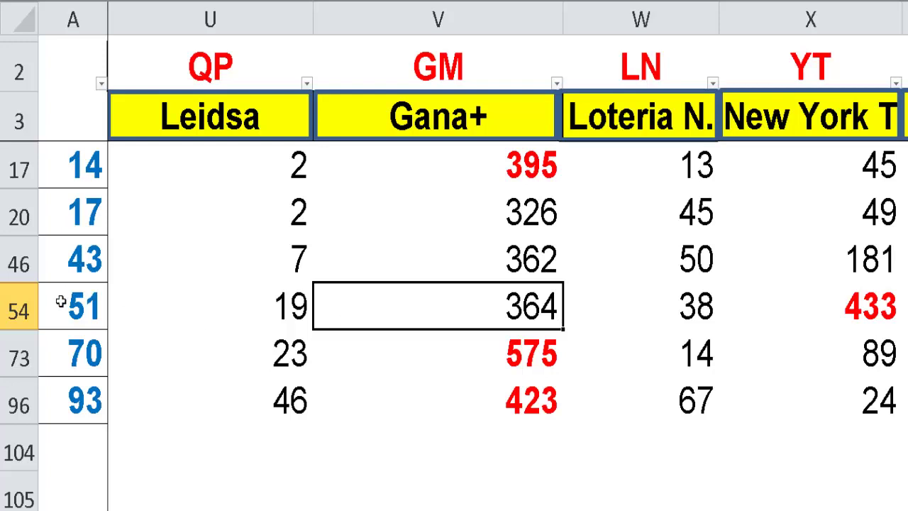
left_click(532, 263)
left_click(541, 307)
left_click(535, 264)
left_click(532, 304)
Filter the table to Loteria N. and check its entries for numbers 34 and 67.
scroll(630, 170, "up", 3)
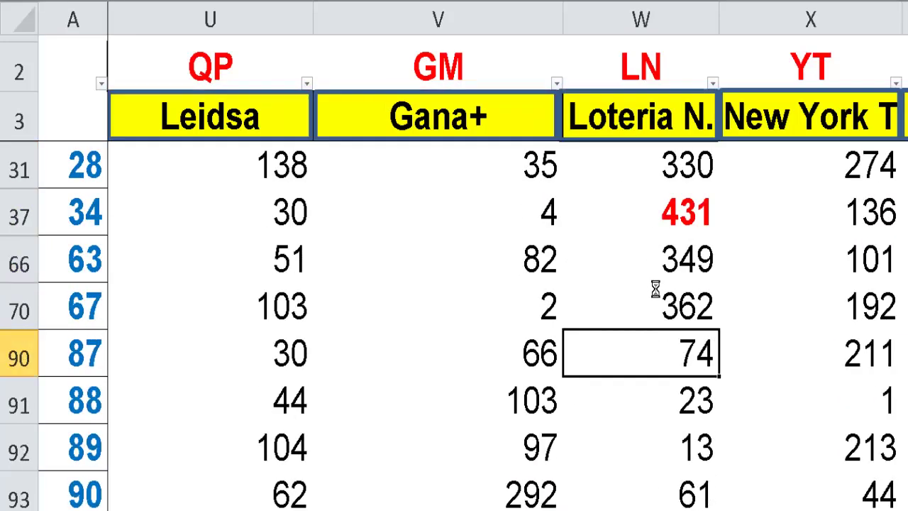
left_click(687, 231)
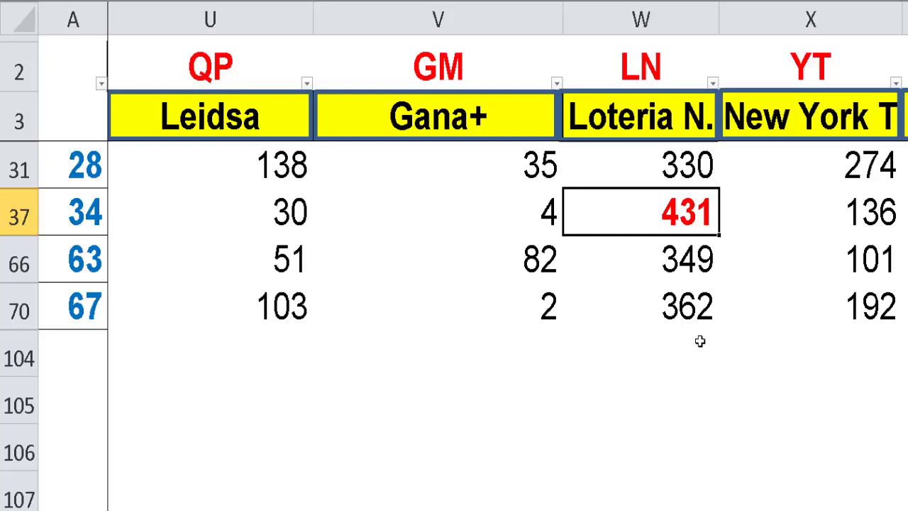
left_click(694, 314)
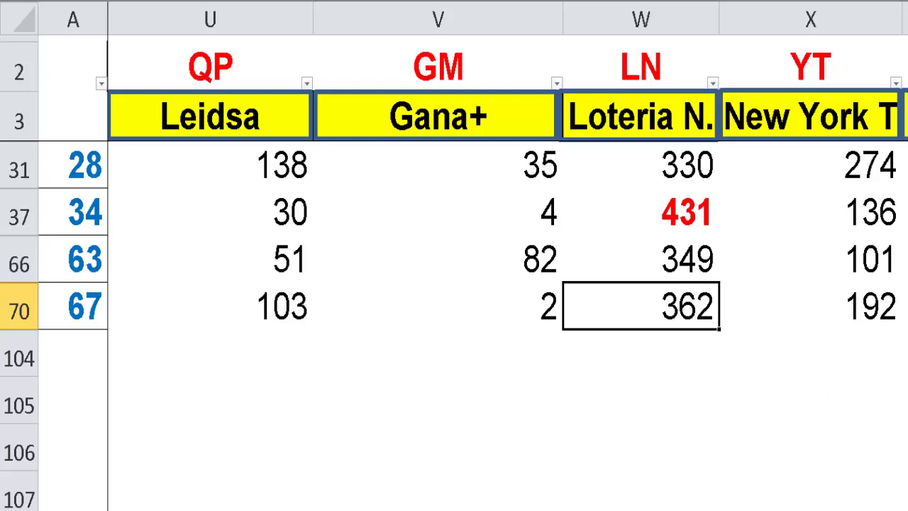
scroll(508, 284, "right", 3)
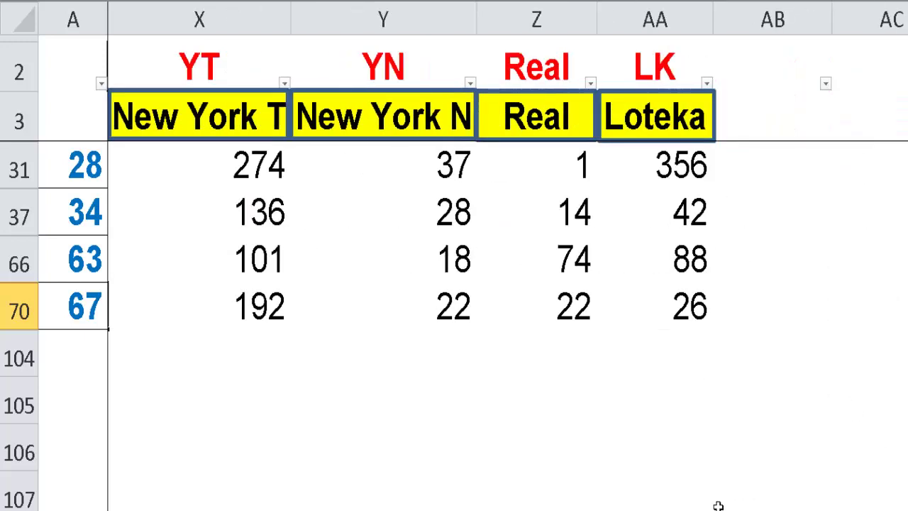
scroll(365, 170, "left", 1)
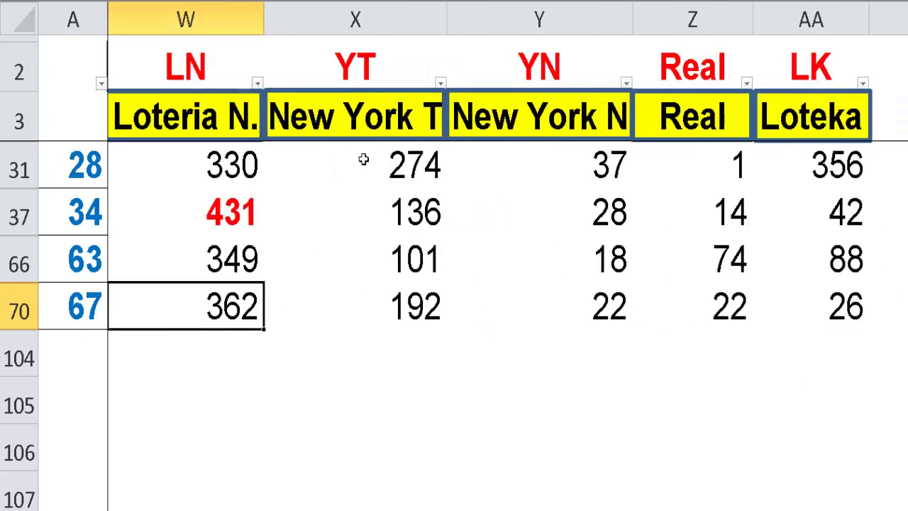
View the filtered lists for New York T, New York N and Real in turn, checking number 65 under Real.
key("alt+a+c")
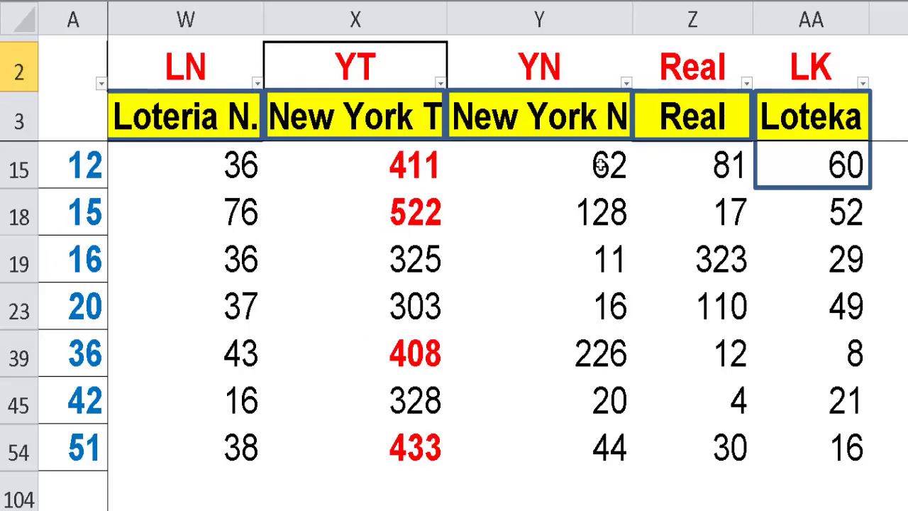
left_click(546, 118)
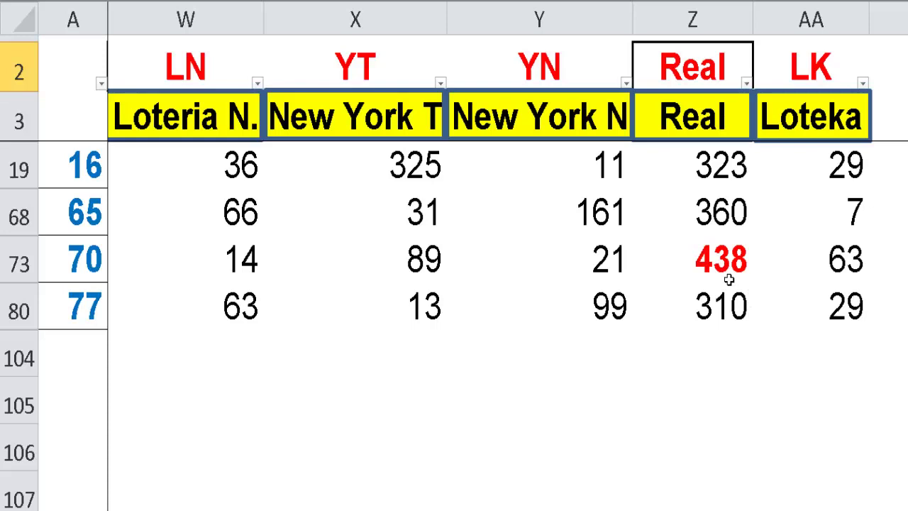
left_click(722, 234)
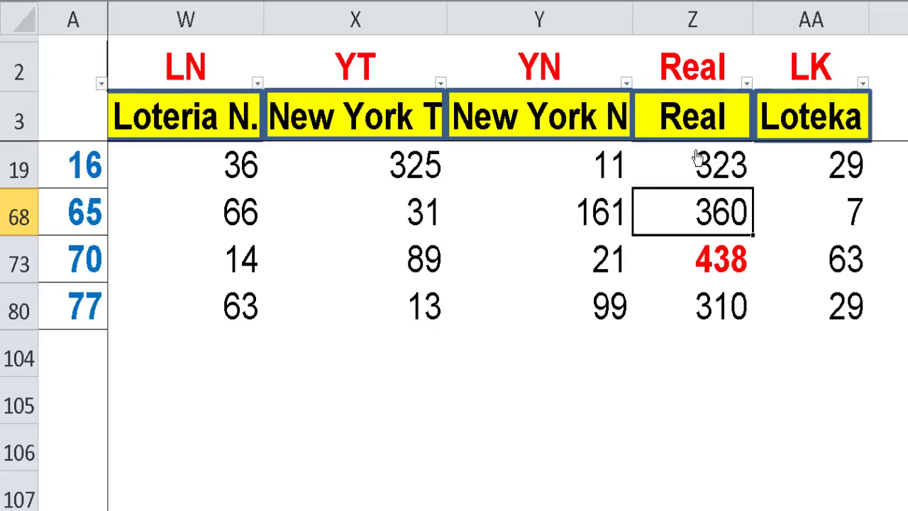
Filter the table to Loteka and check its entries for numbers 35 and 87.
left_click(811, 144)
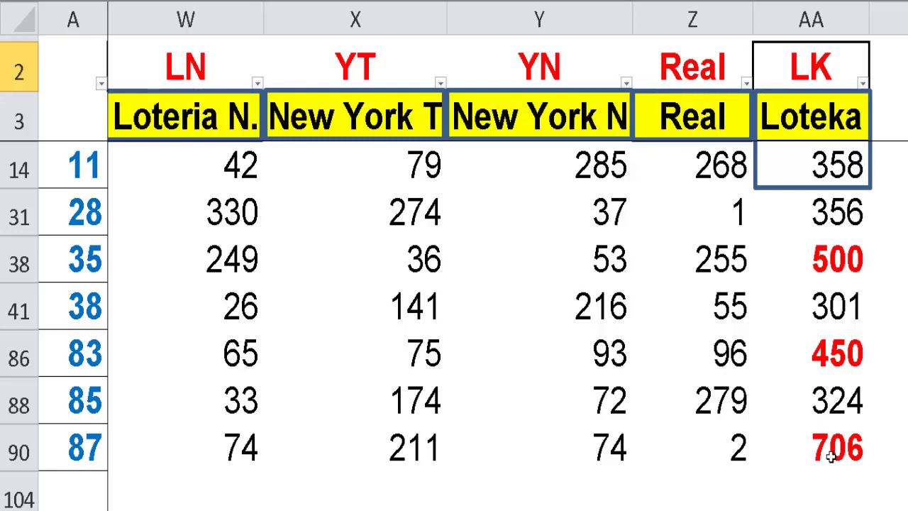
left_click(842, 268)
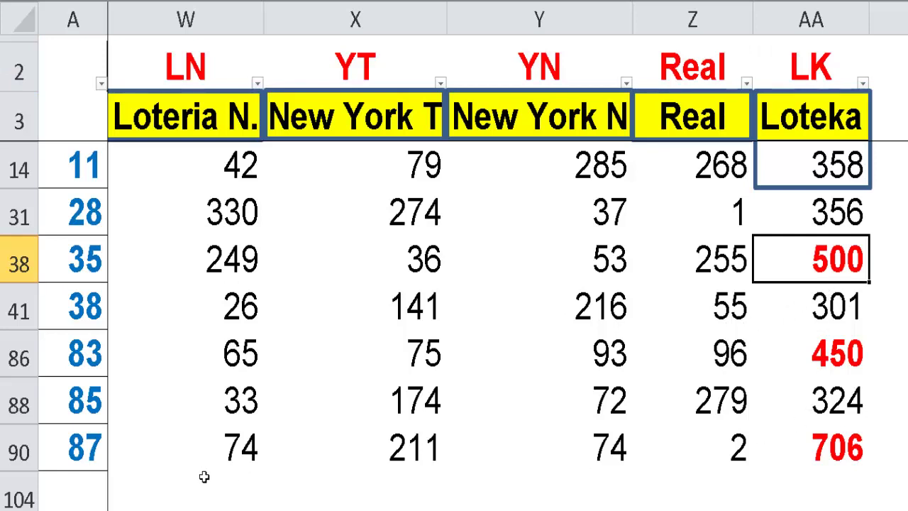
left_click(817, 453)
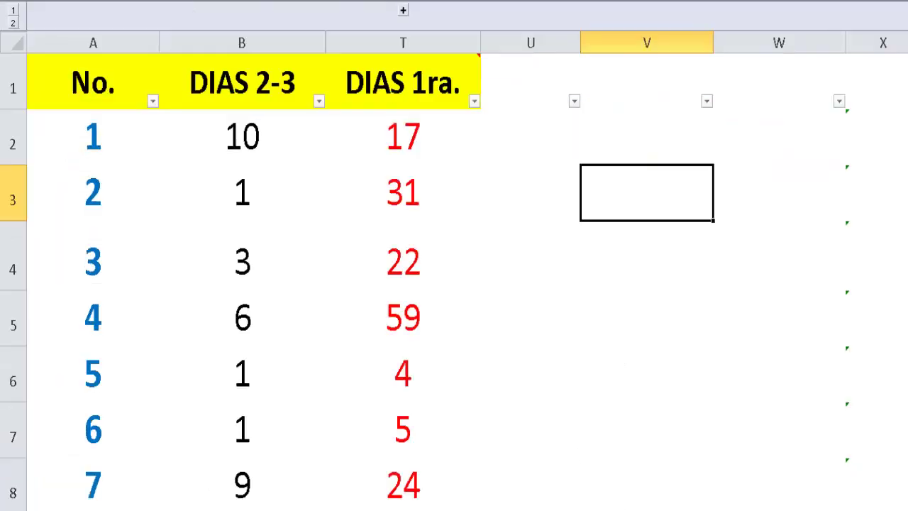
Filter the DIAS sheet by column W, excluding #N/A and FALSO so only SI rows remain.
left_click(839, 100)
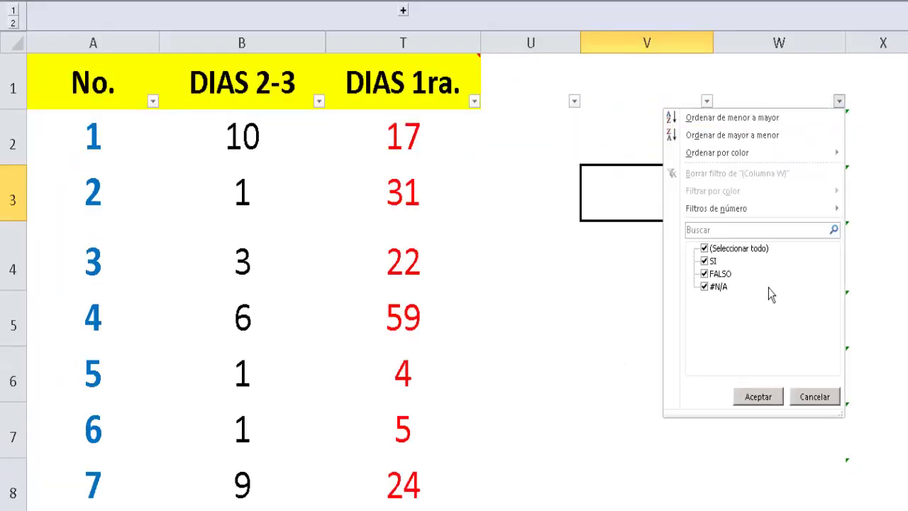
left_click(704, 286)
left_click(704, 273)
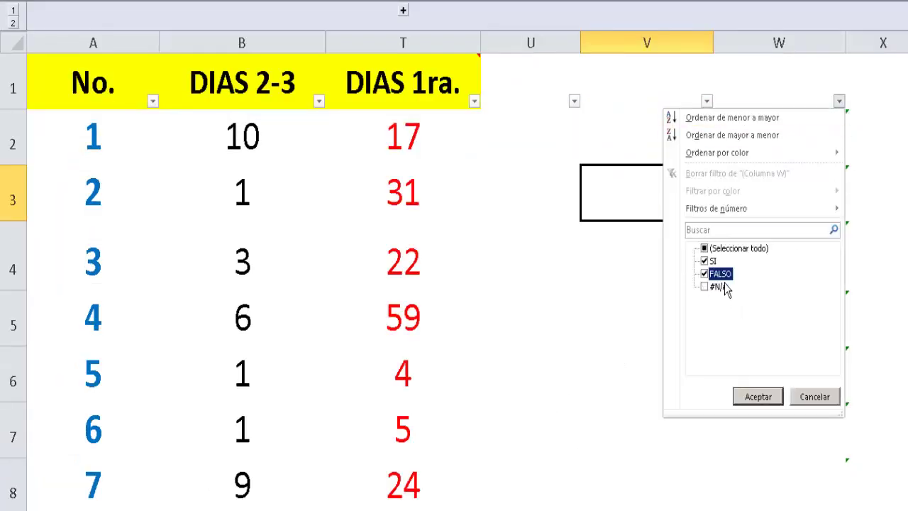
left_click(760, 397)
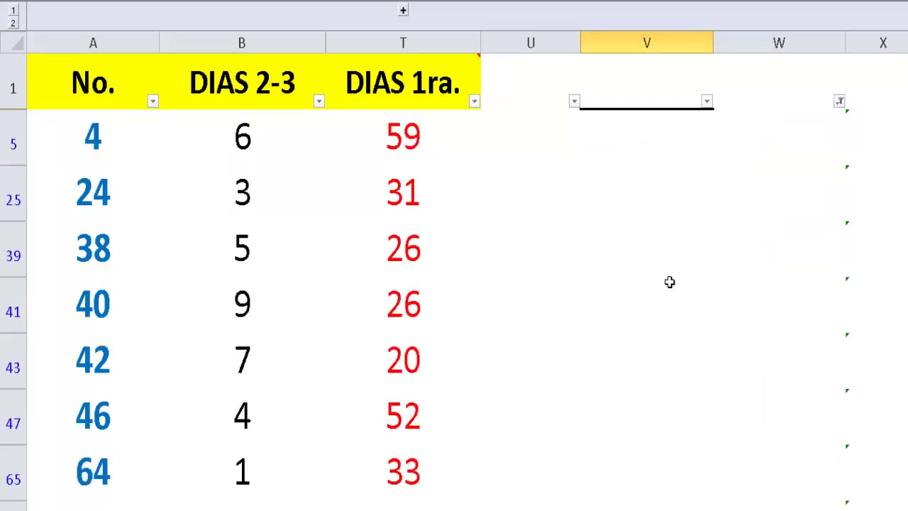
Review the filtered rows from number 4 to 83, comparing their DIAS 2-3 and DIAS 1ra. values.
scroll(669, 278, "down", 1)
scroll(670, 278, "down", 1)
scroll(669, 275, "up", 2)
scroll(382, 283, "down", 1)
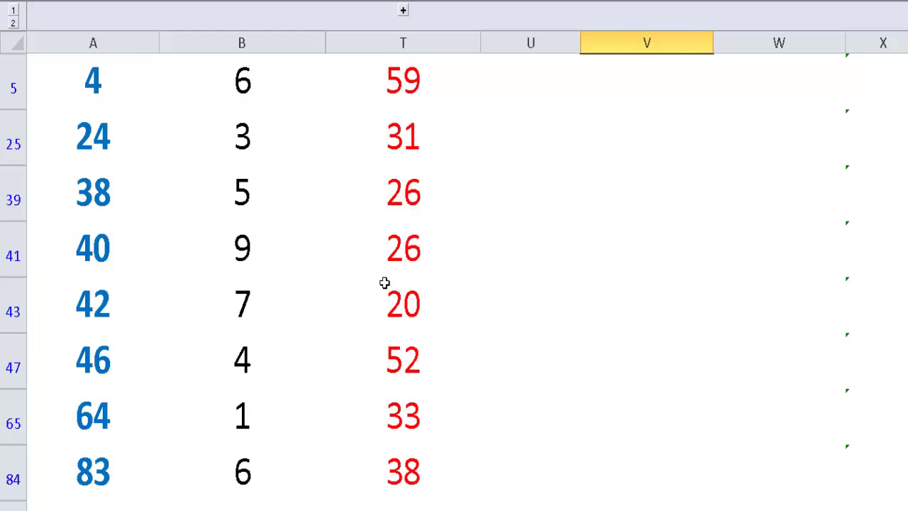
scroll(382, 283, "up", 1)
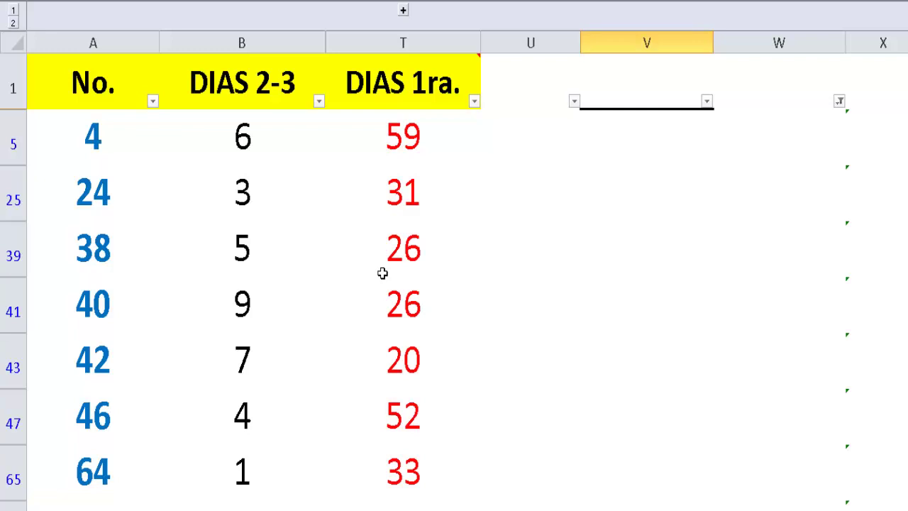
scroll(283, 241, "down", 1)
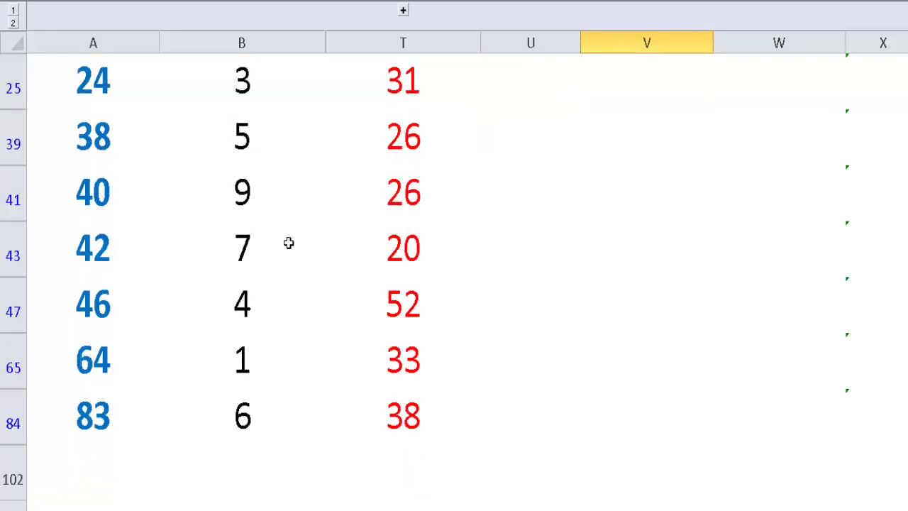
scroll(288, 243, "up", 1)
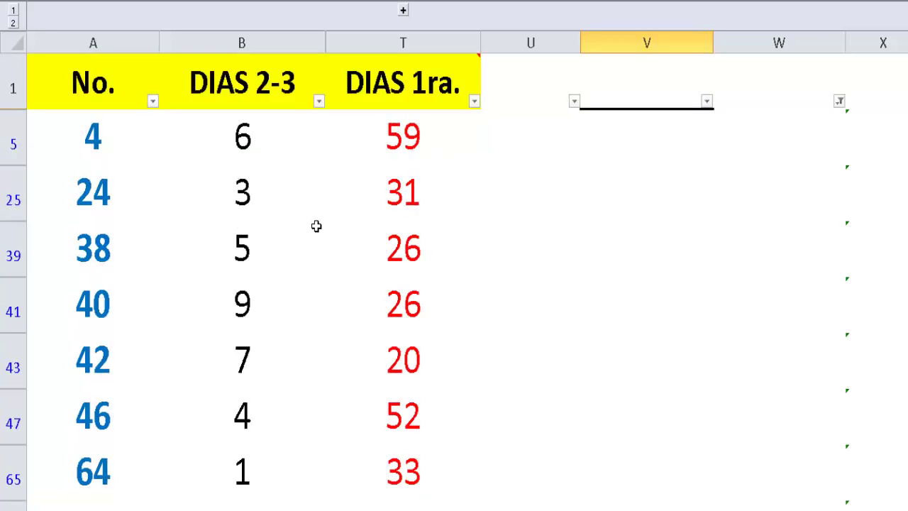
scroll(329, 233, "down", 1)
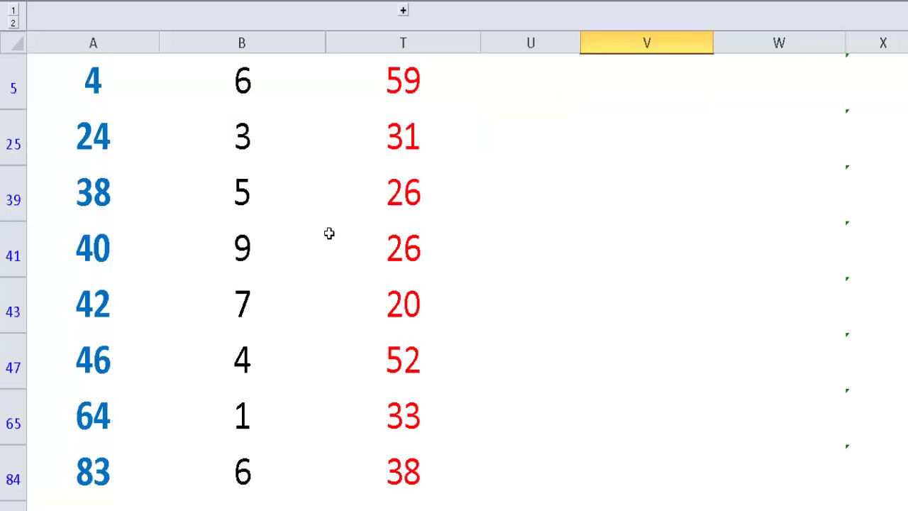
scroll(329, 233, "up", 1)
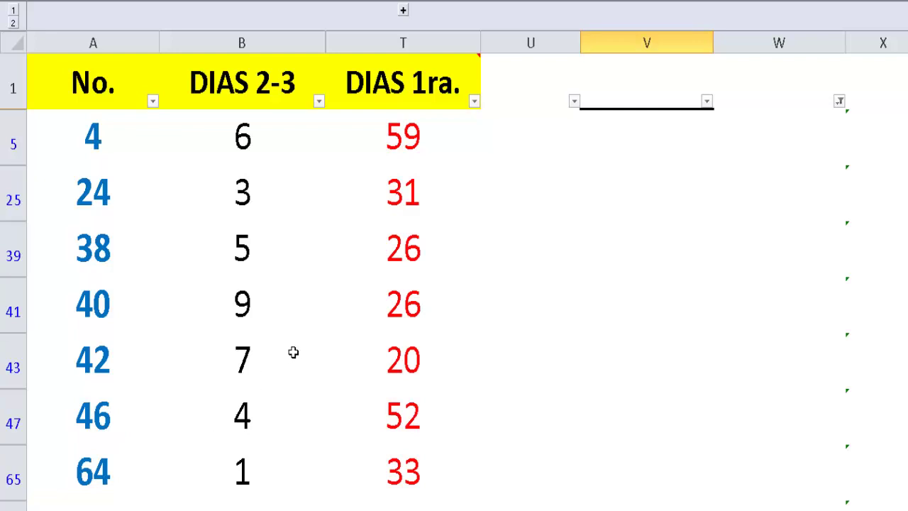
scroll(274, 348, "down", 1)
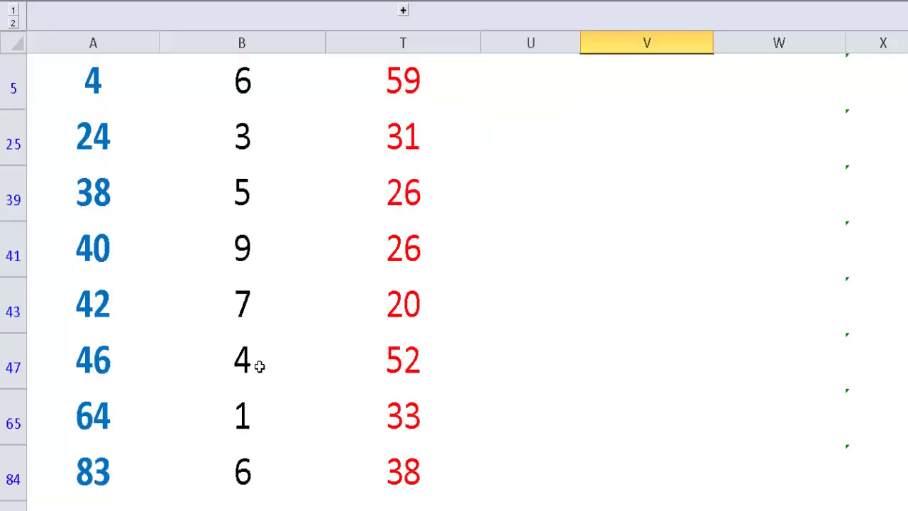
scroll(335, 432, "up", 1)
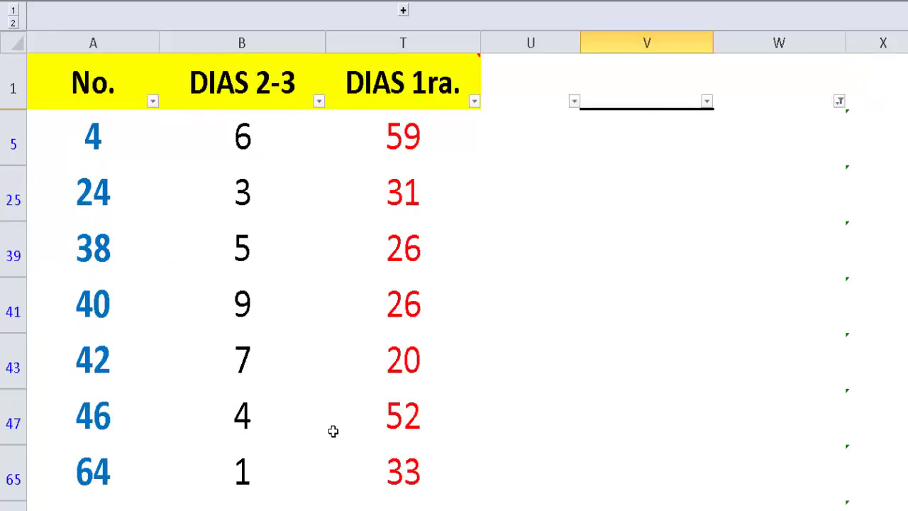
scroll(332, 424, "down", 1)
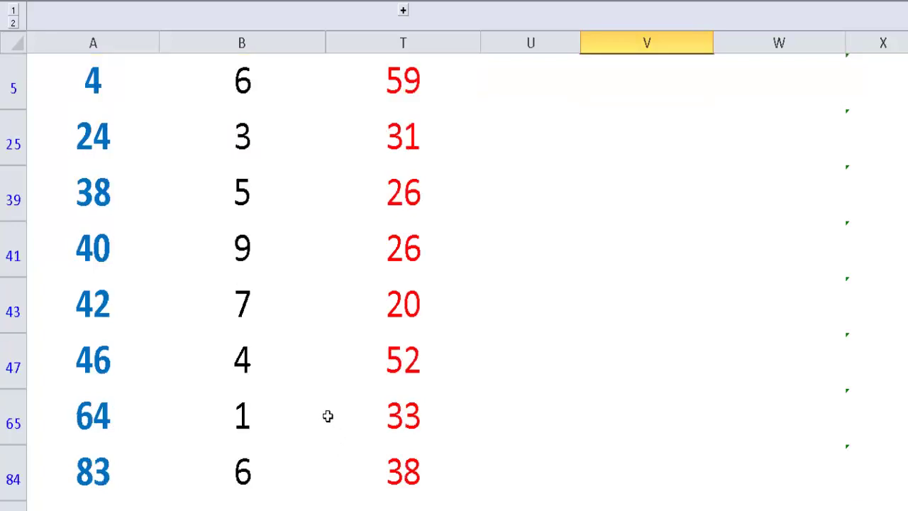
scroll(322, 406, "up", 1)
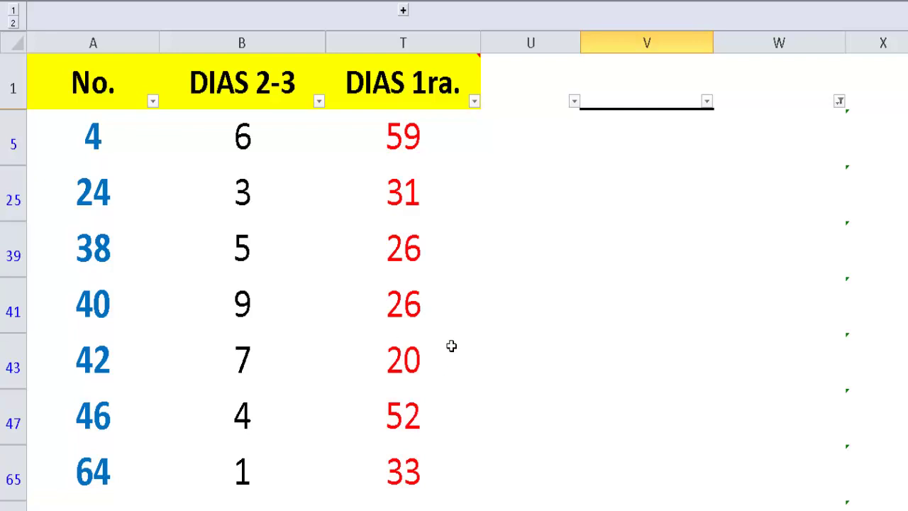
Examine the DIAS 1ra. column for the filtered numbers, starting with number 4.
left_click(391, 150)
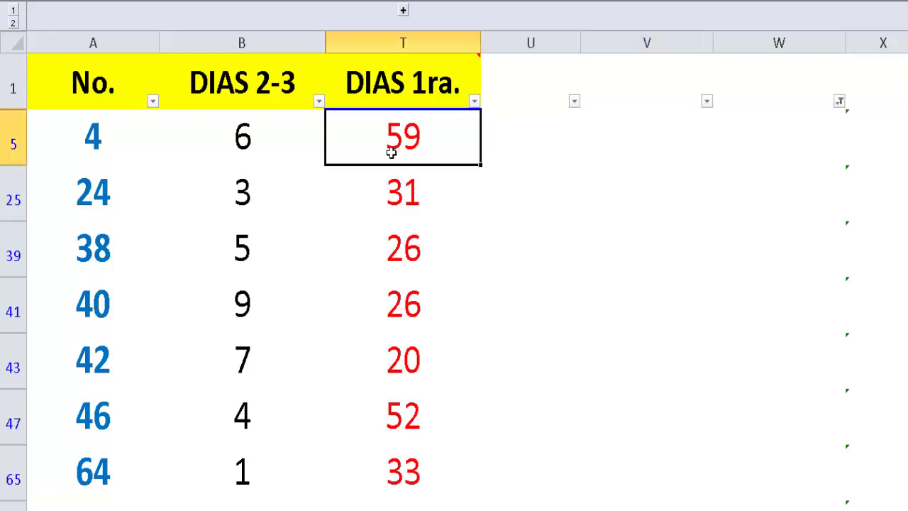
scroll(411, 352, "down", 1)
scroll(412, 352, "down", 1)
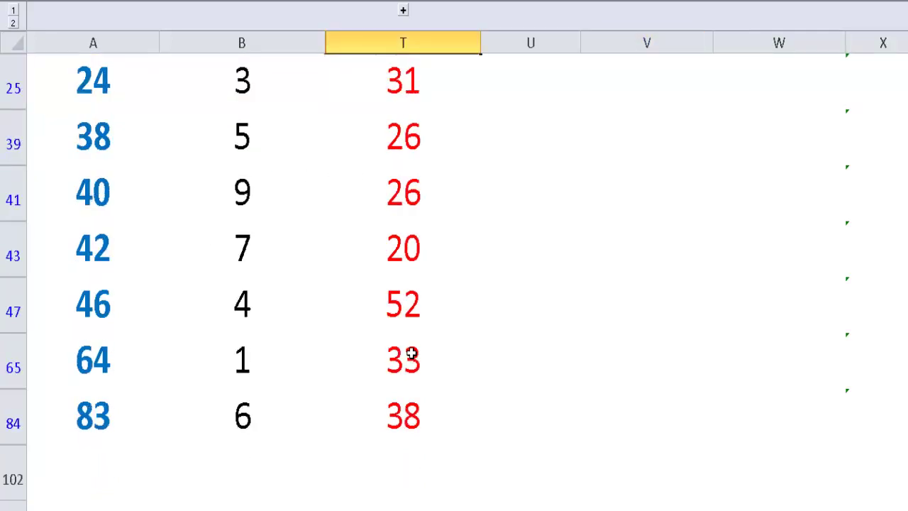
scroll(412, 352, "up", 2)
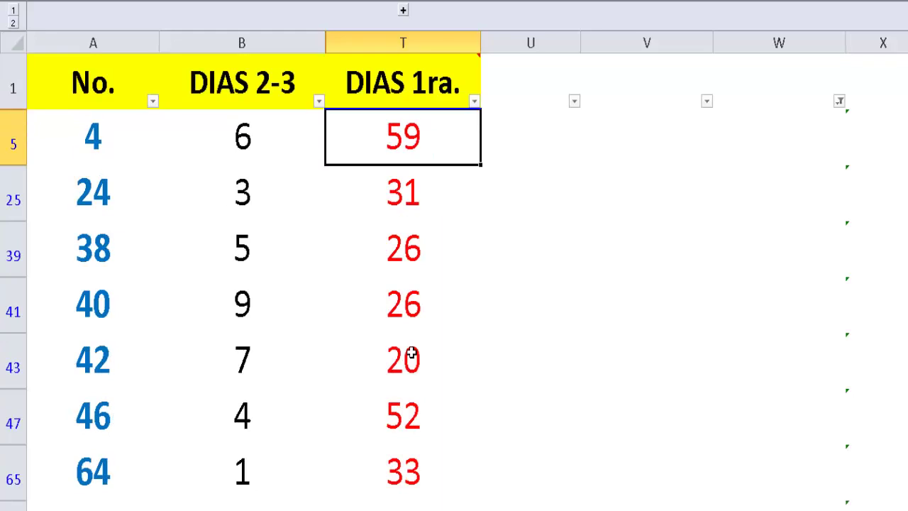
scroll(412, 352, "down", 1)
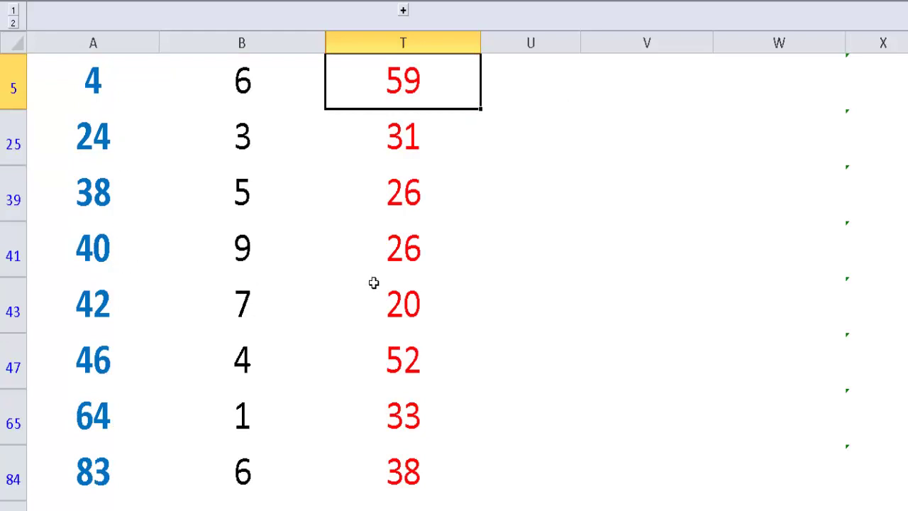
Compare the DIAS 1ra. values of the filtered numbers, from 24 and 38 through 46, 64 and 83.
left_click(395, 262)
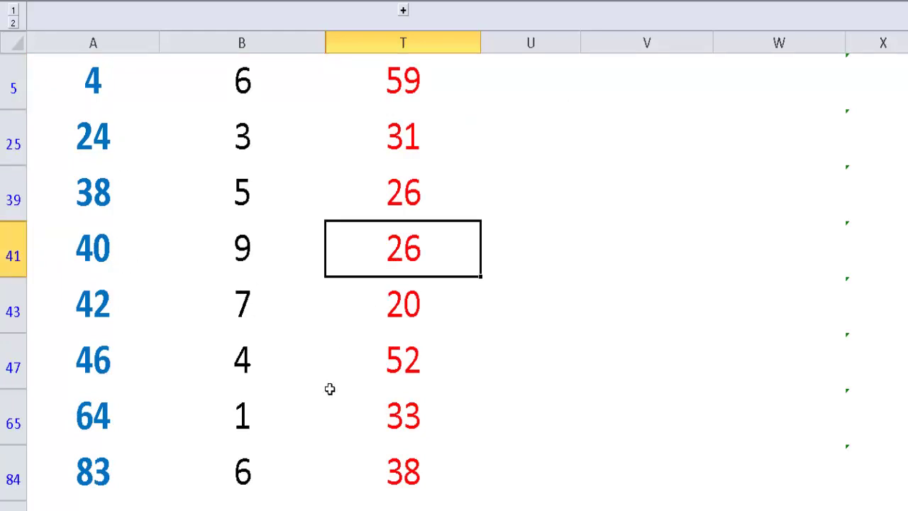
left_click(384, 154)
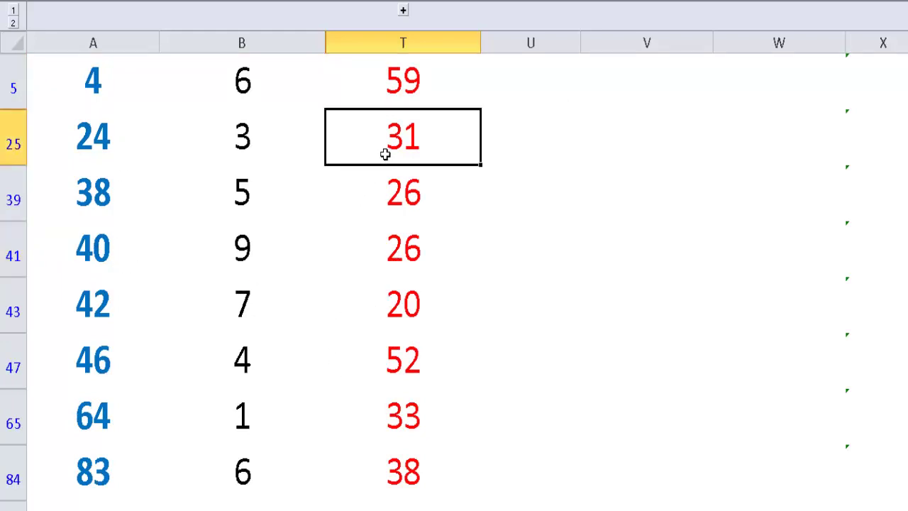
left_click(412, 296)
left_click(404, 192)
left_click(391, 146)
left_click(407, 314)
left_click(407, 151)
left_click(388, 205)
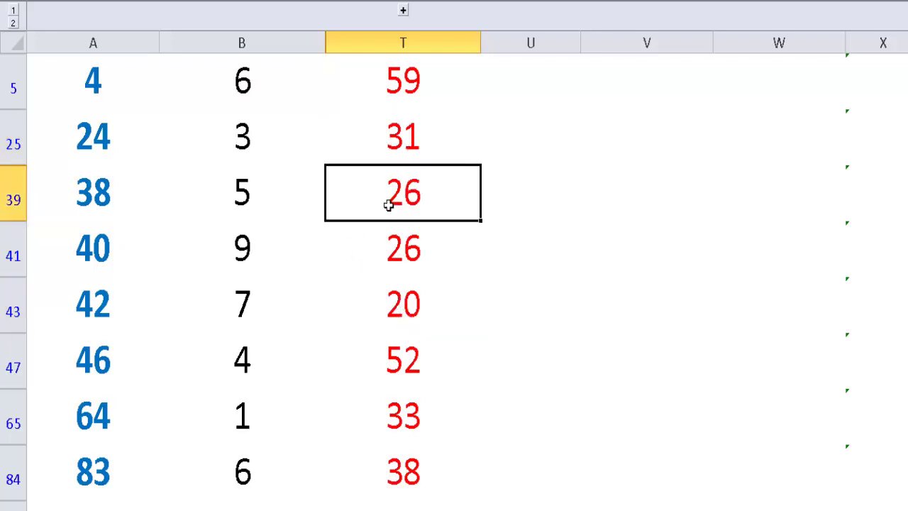
left_click(411, 474)
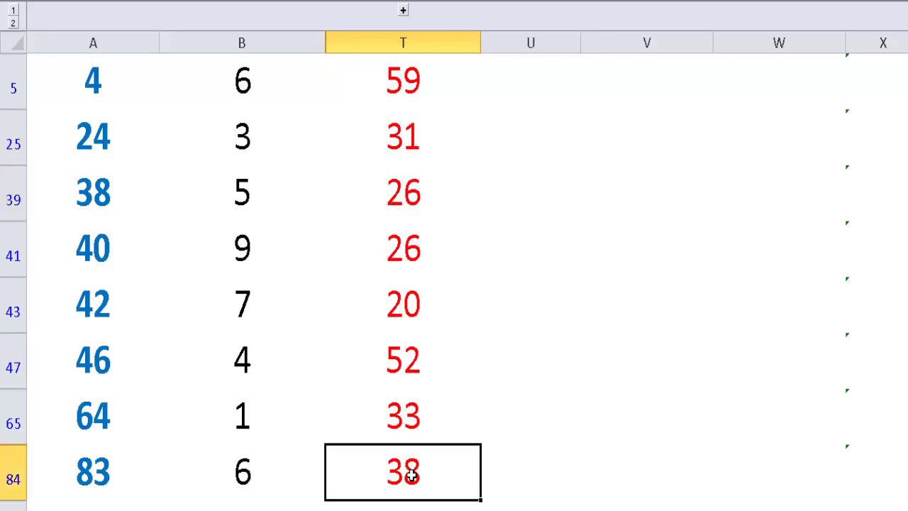
left_click(399, 367)
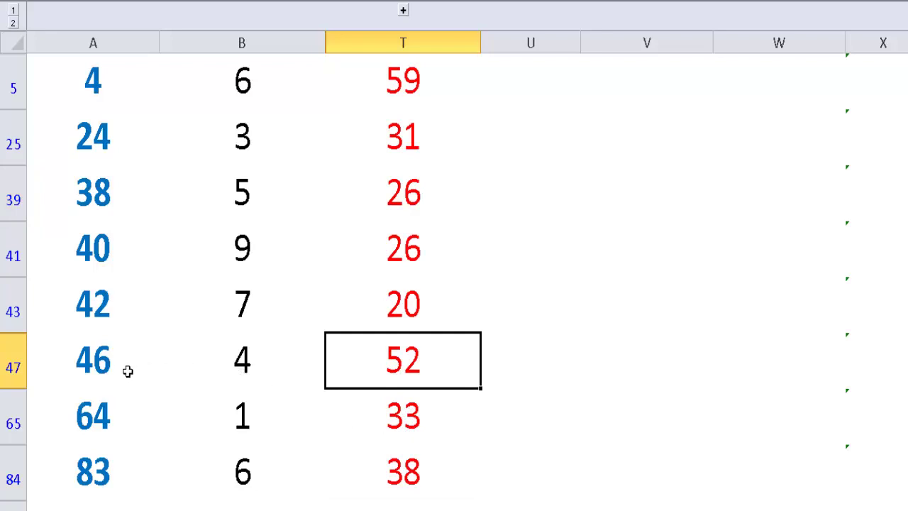
left_click(396, 436)
left_click(403, 364)
left_click(402, 413)
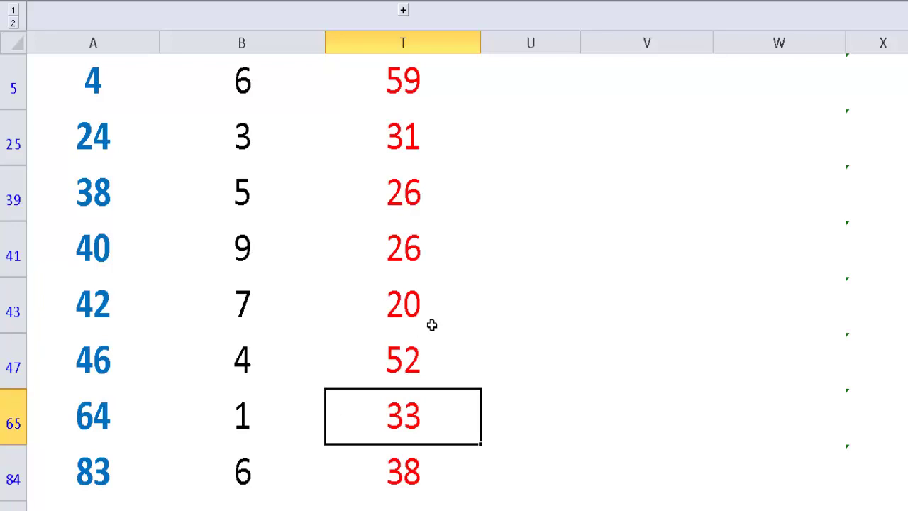
Clear the filter on column W and filter column V to exclude FALSO, keeping only the Si rows.
scroll(702, 326, "up", 1)
left_click(707, 102)
left_click(839, 102)
left_click(839, 102)
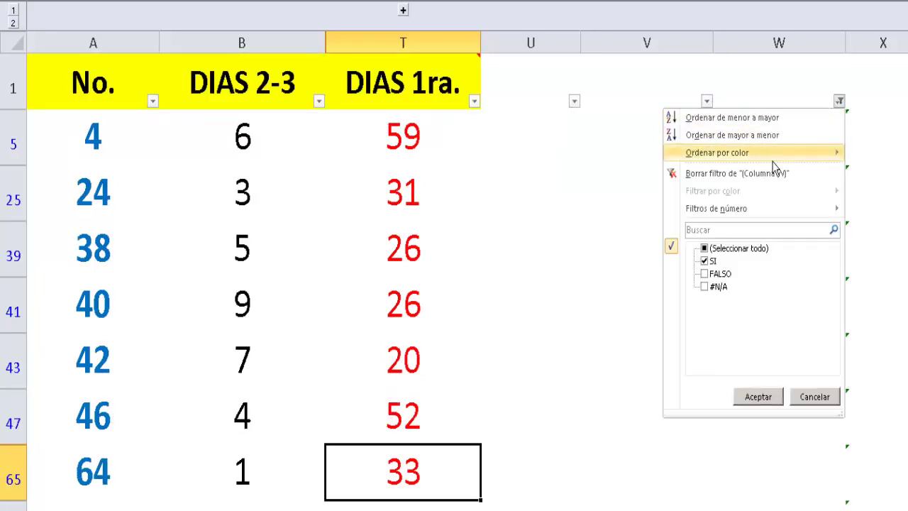
left_click(743, 174)
left_click(707, 102)
left_click(580, 274)
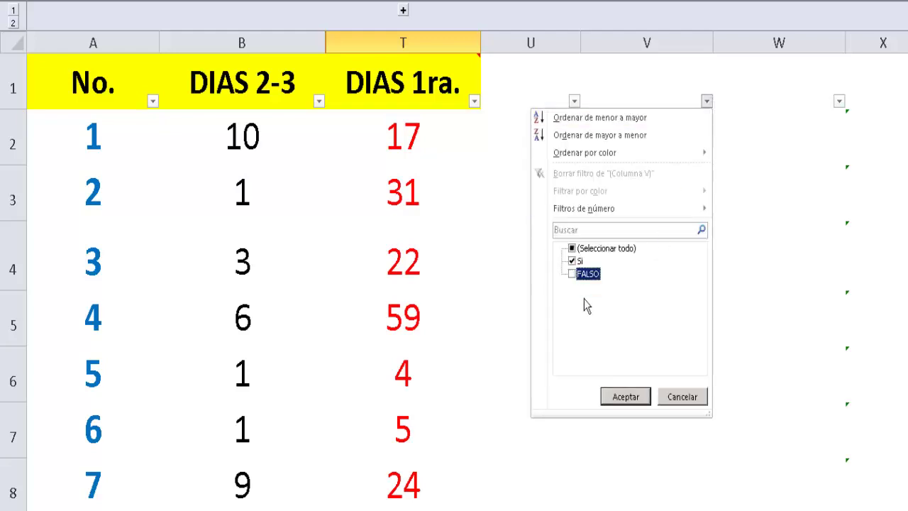
left_click(625, 397)
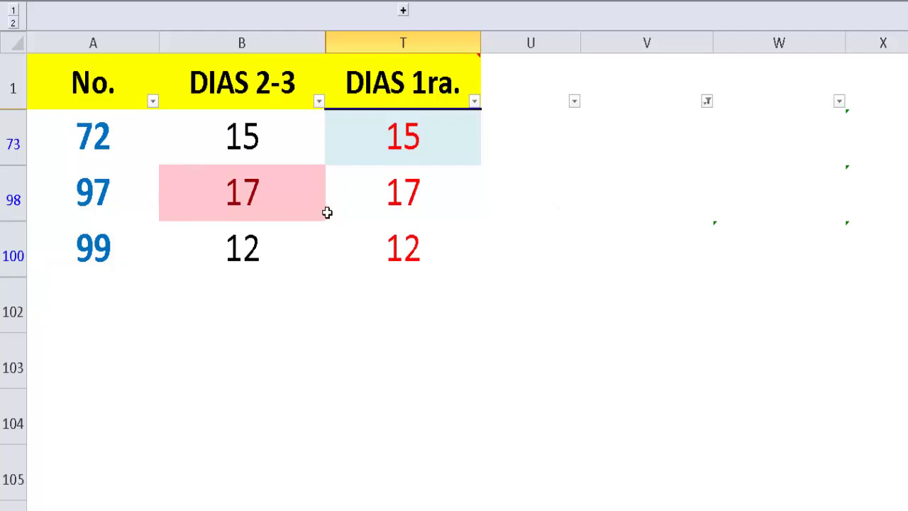
Check the DIAS 1ra. values of the filtered numbers 72, 97 and 99.
left_click(389, 148)
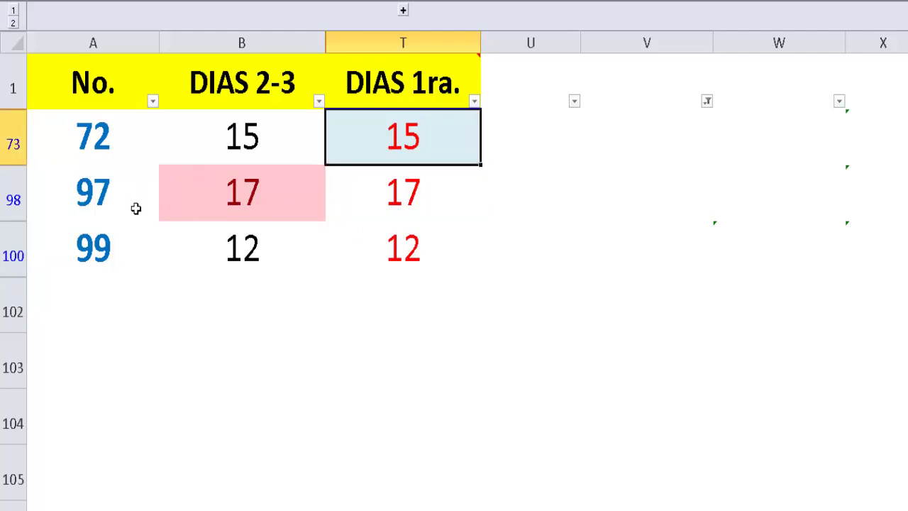
left_click(405, 203)
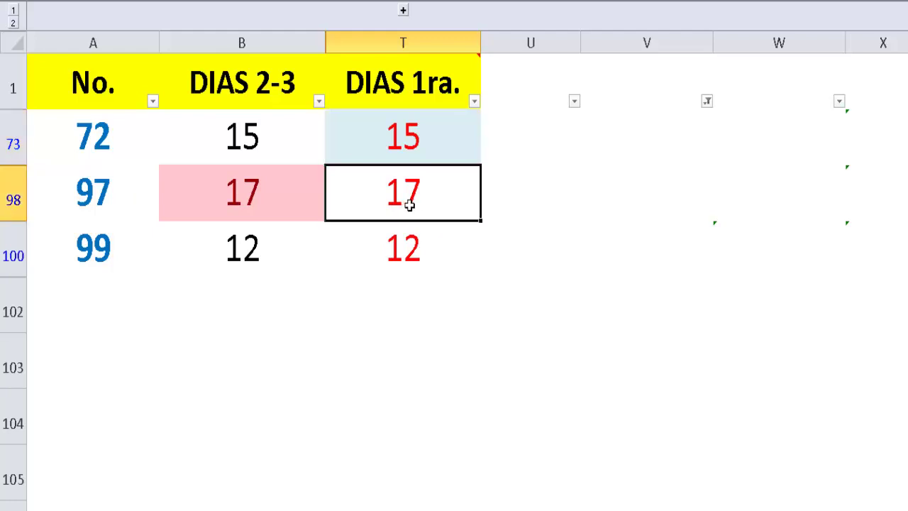
left_click(411, 266)
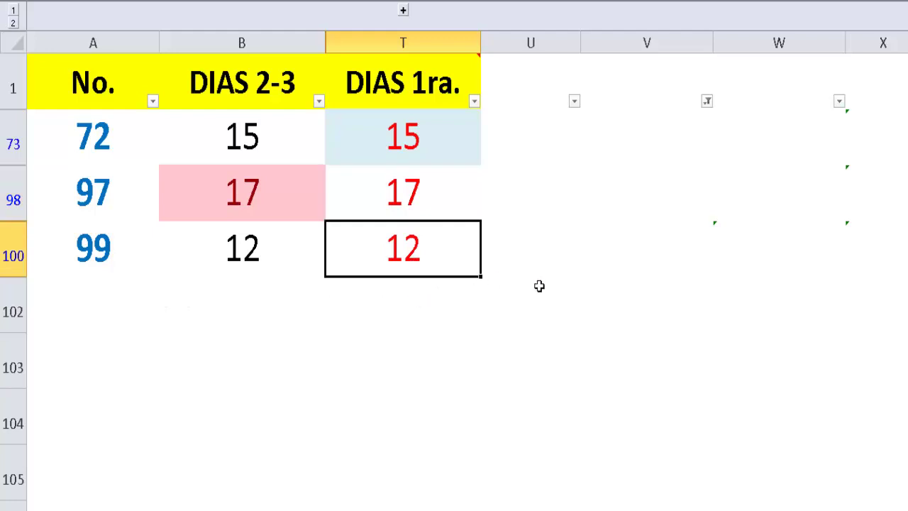
Clear the filter on column V and filter column U to exclude its FALSO rows.
left_click(707, 101)
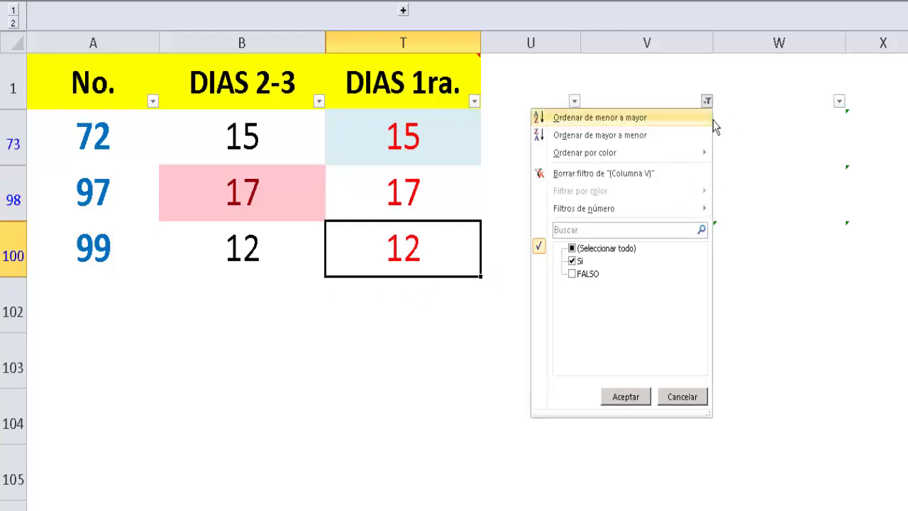
left_click(616, 177)
left_click(574, 101)
left_click(454, 273)
left_click(501, 395)
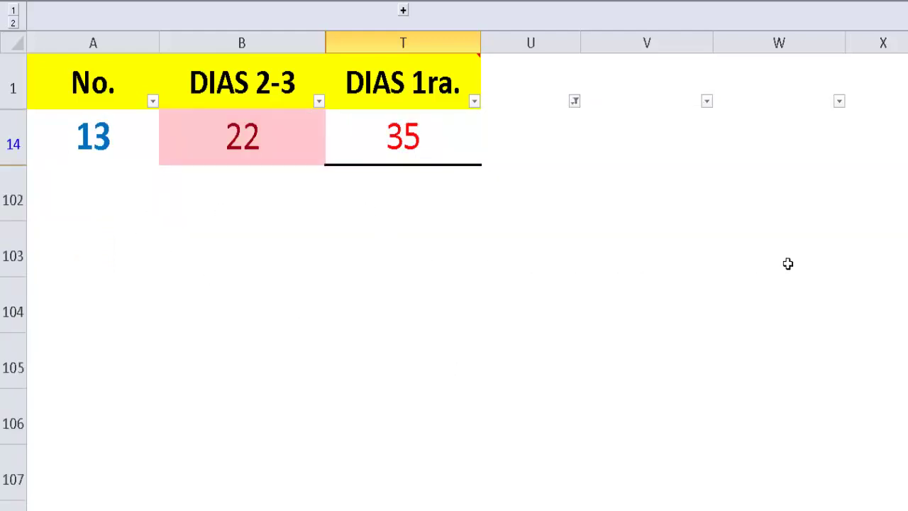
Check the DIAS 2-3 value of number 13, and clear the filter on column U to show all numbers again.
left_click(248, 136)
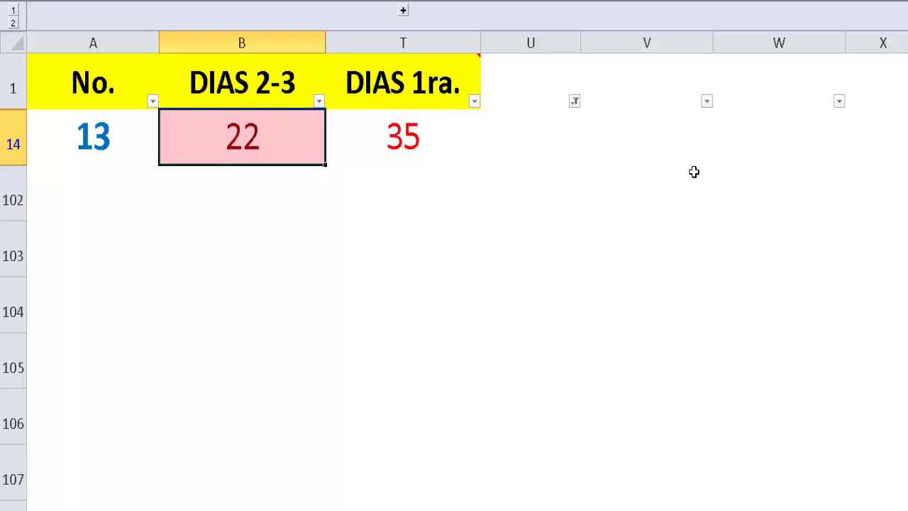
left_click(567, 255)
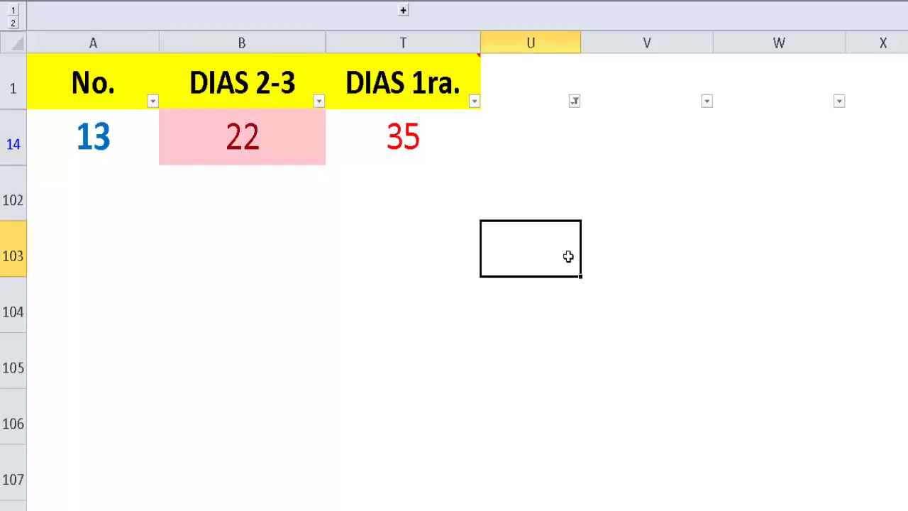
left_click(574, 101)
left_click(496, 174)
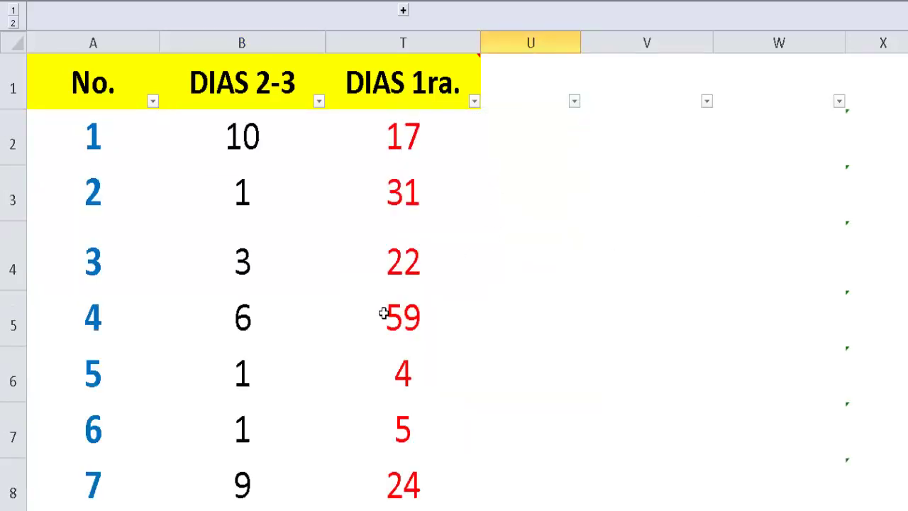